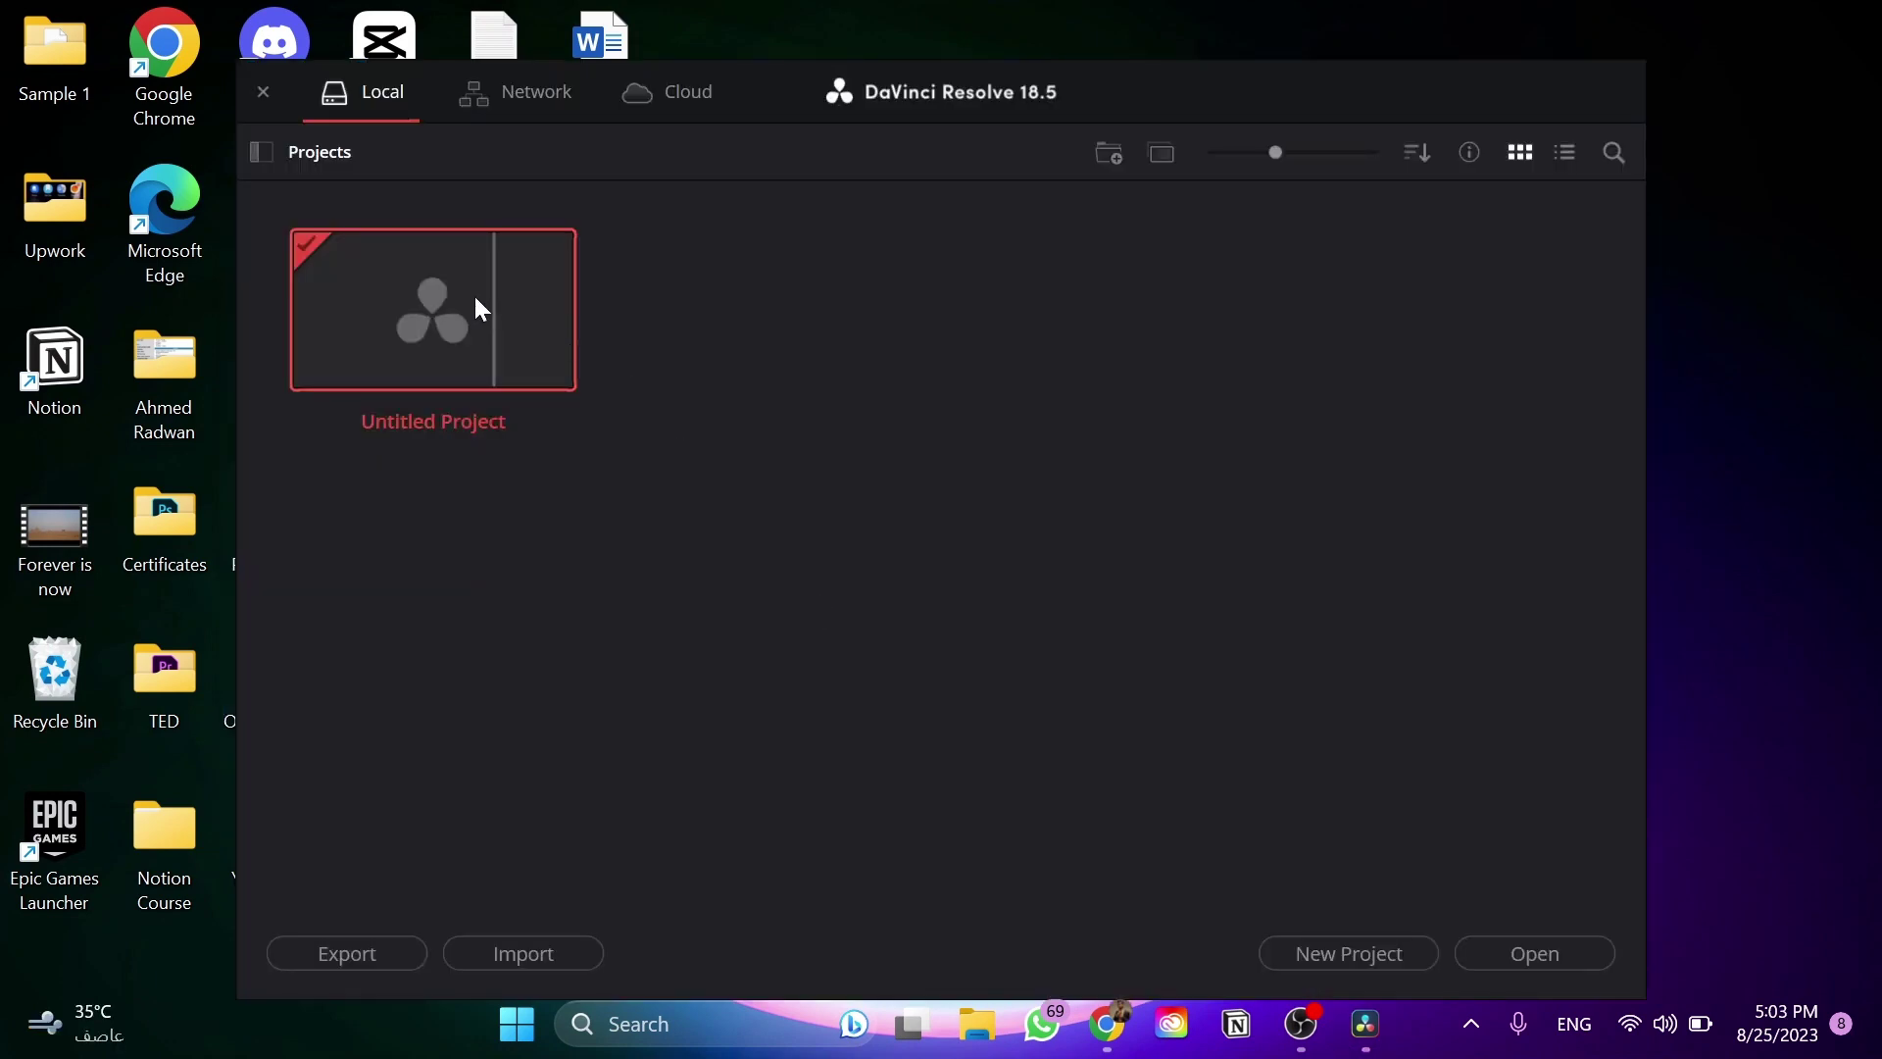
Step: Open Untitled Project on the Edit page
double_click(476, 295)
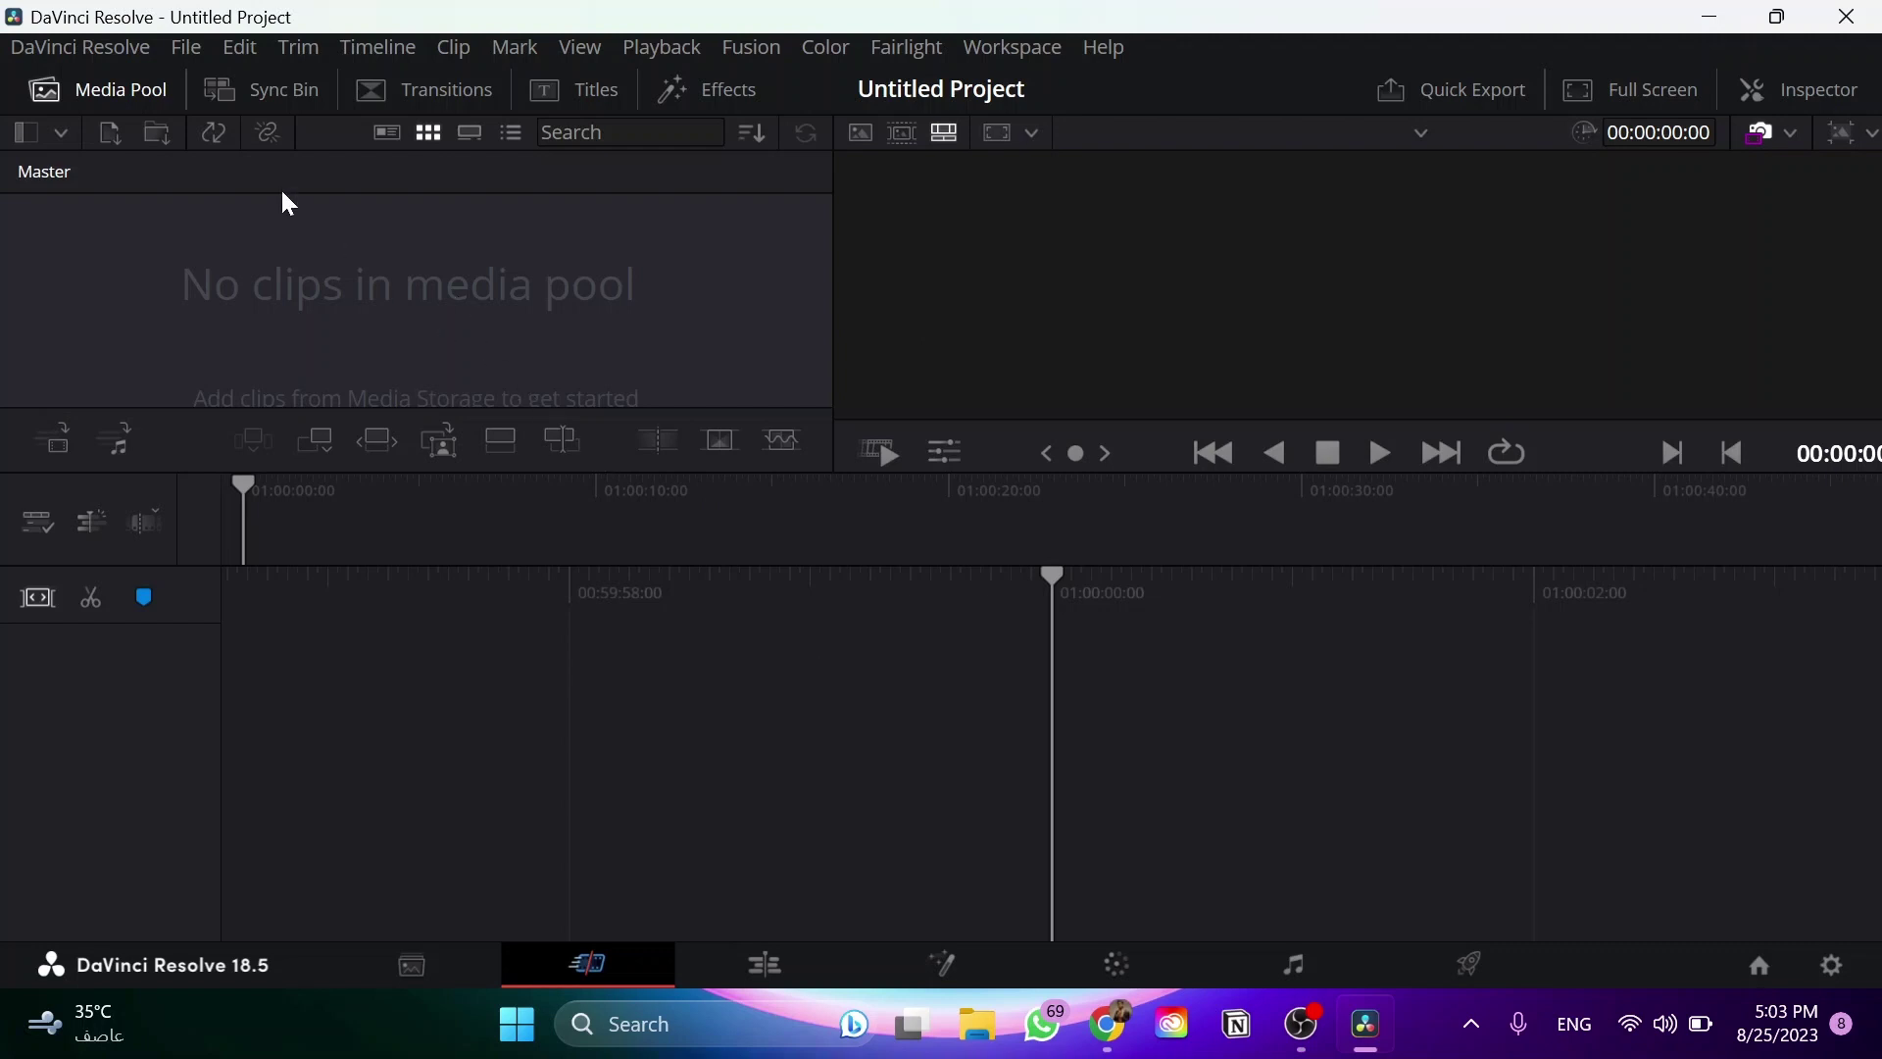
Step: Import the interview video through File > Import > Media
left_click(186, 48)
mouse_move(295, 348)
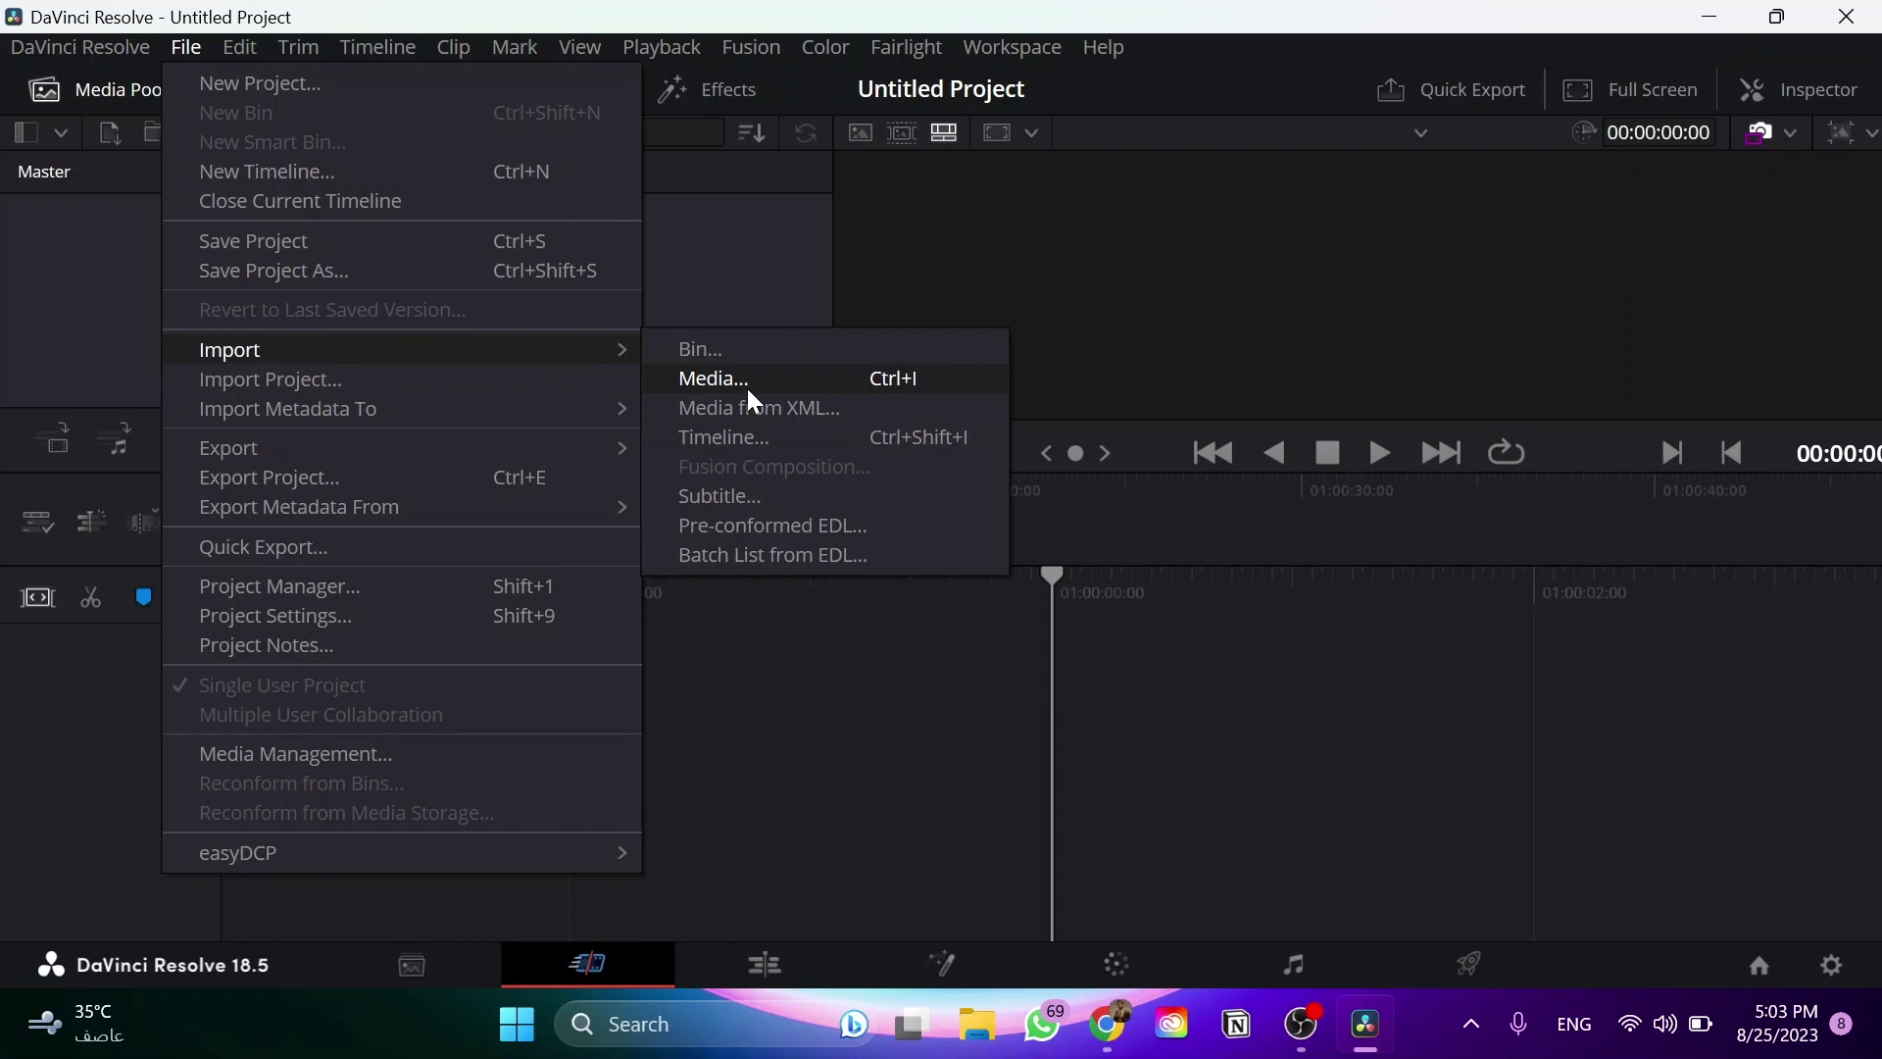
left_click(860, 379)
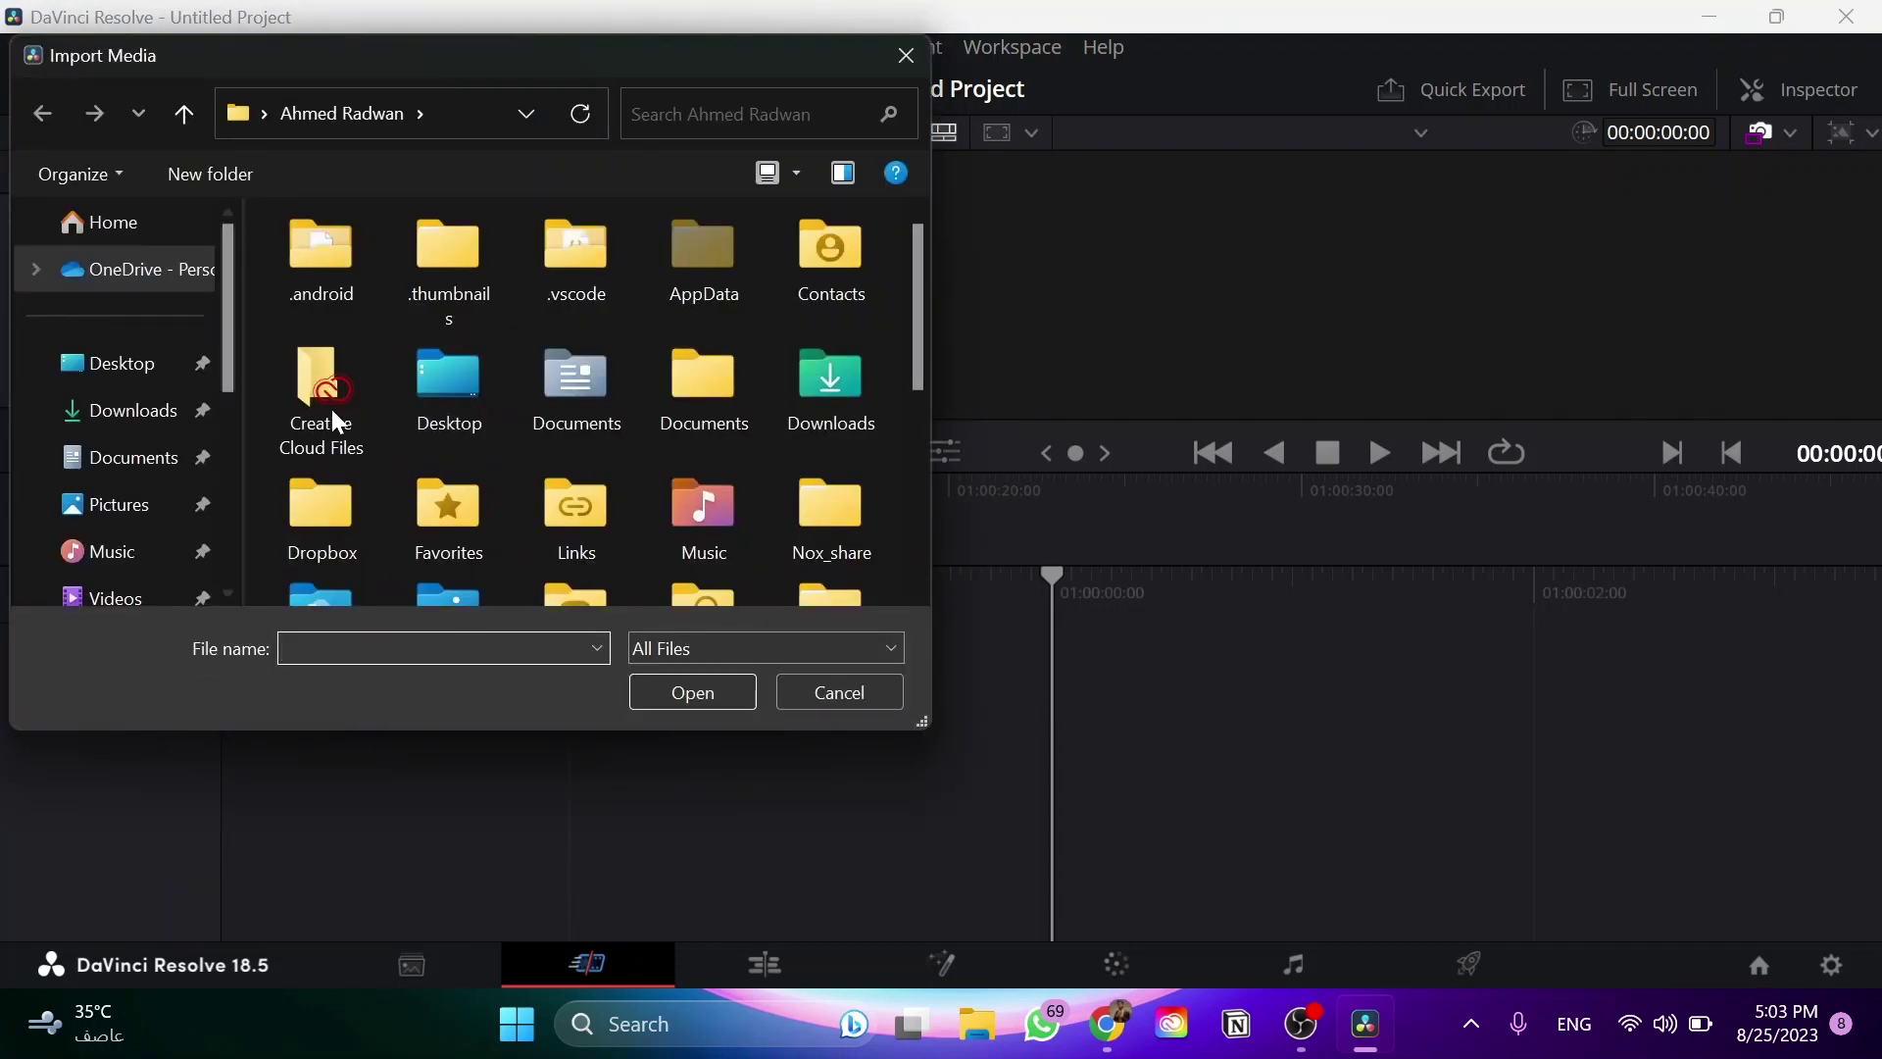
scroll(458, 404, "down", 2)
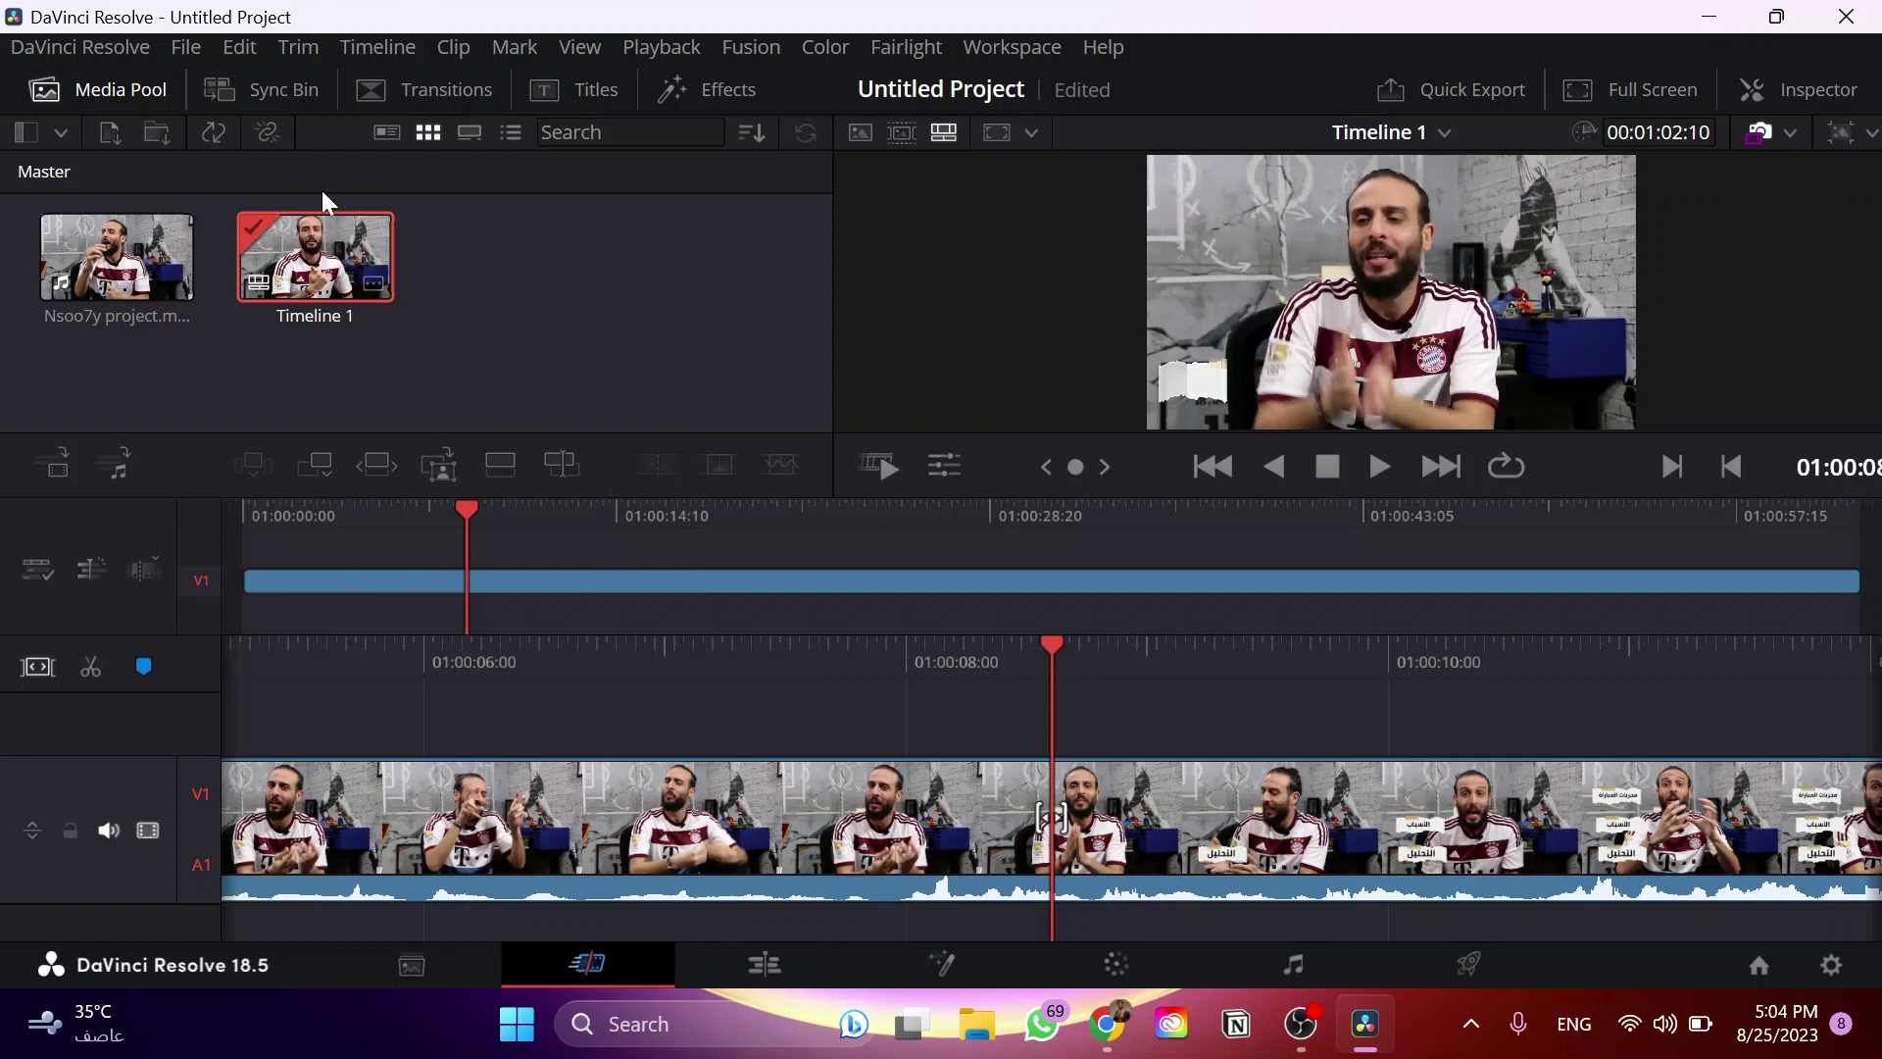
Step: Import the Messi PNG from imgbin and place it on track V2 above the interview
left_click(185, 48)
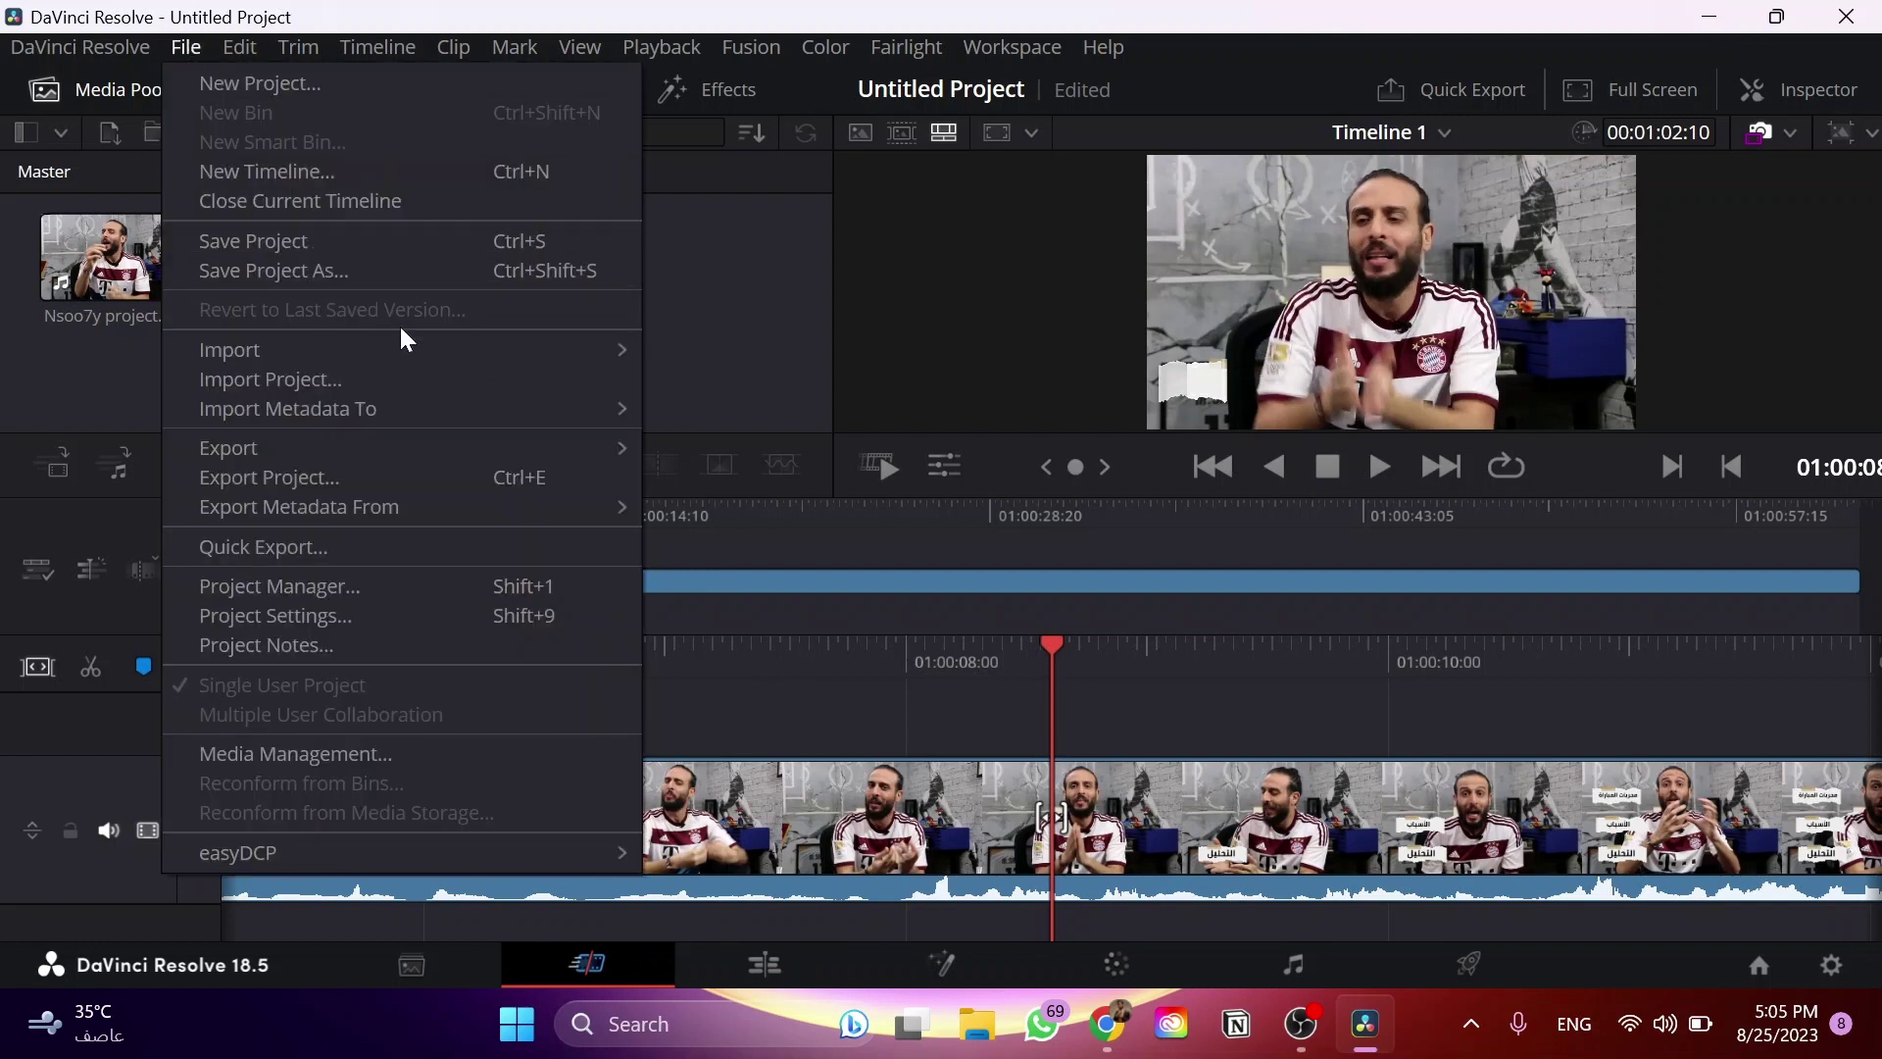
mouse_move(230, 350)
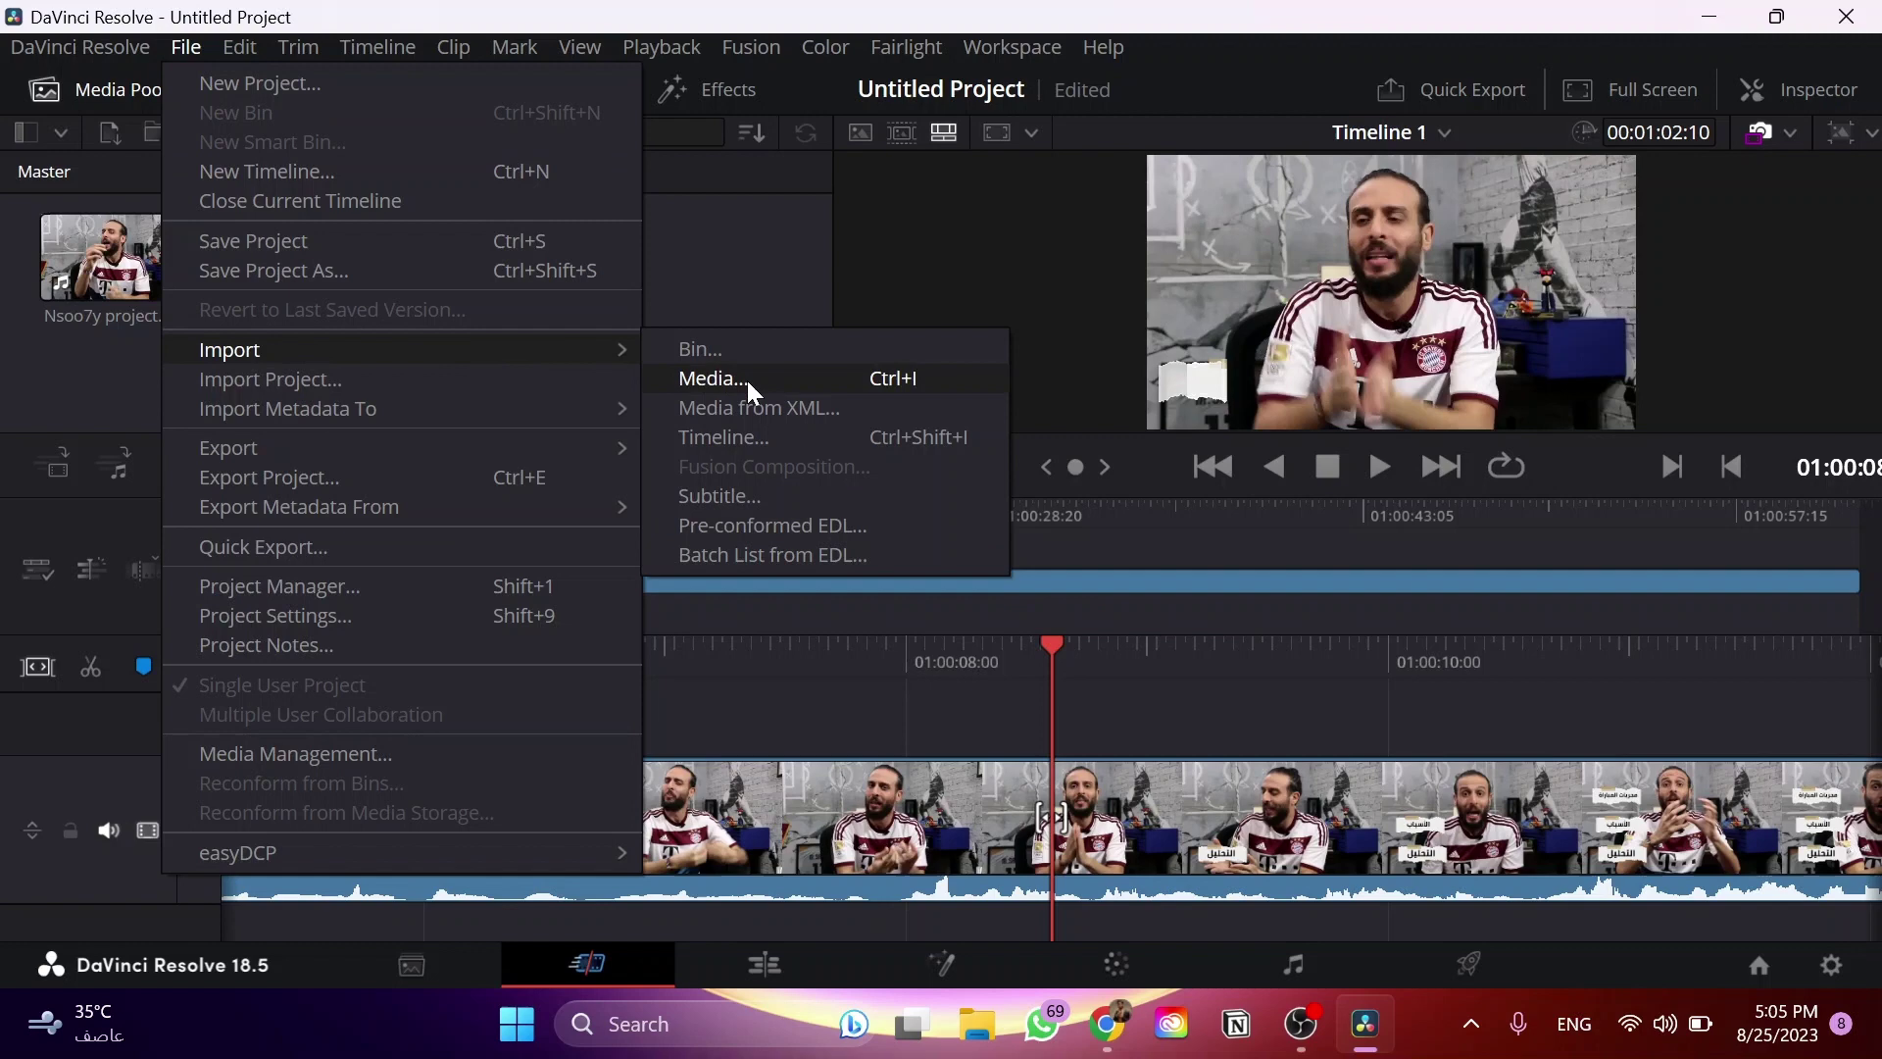
left_click(747, 381)
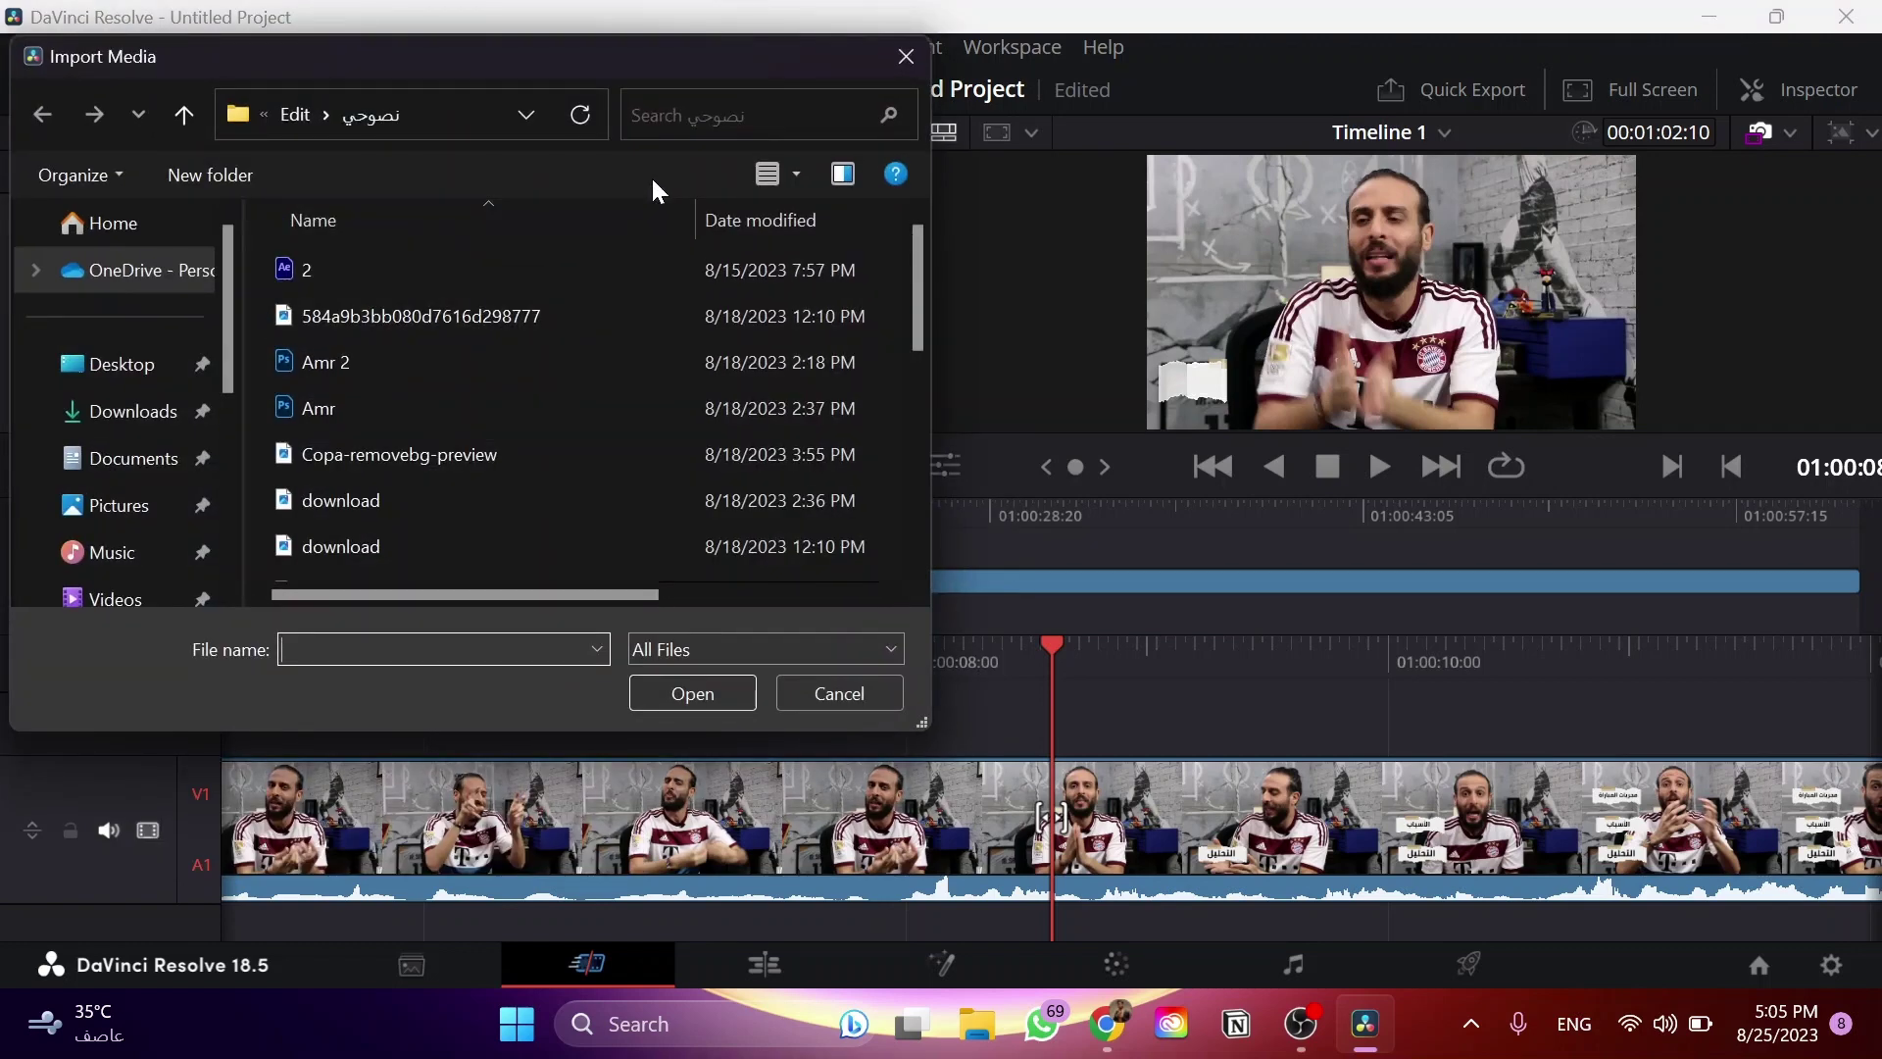
scroll(554, 434, "down", 2)
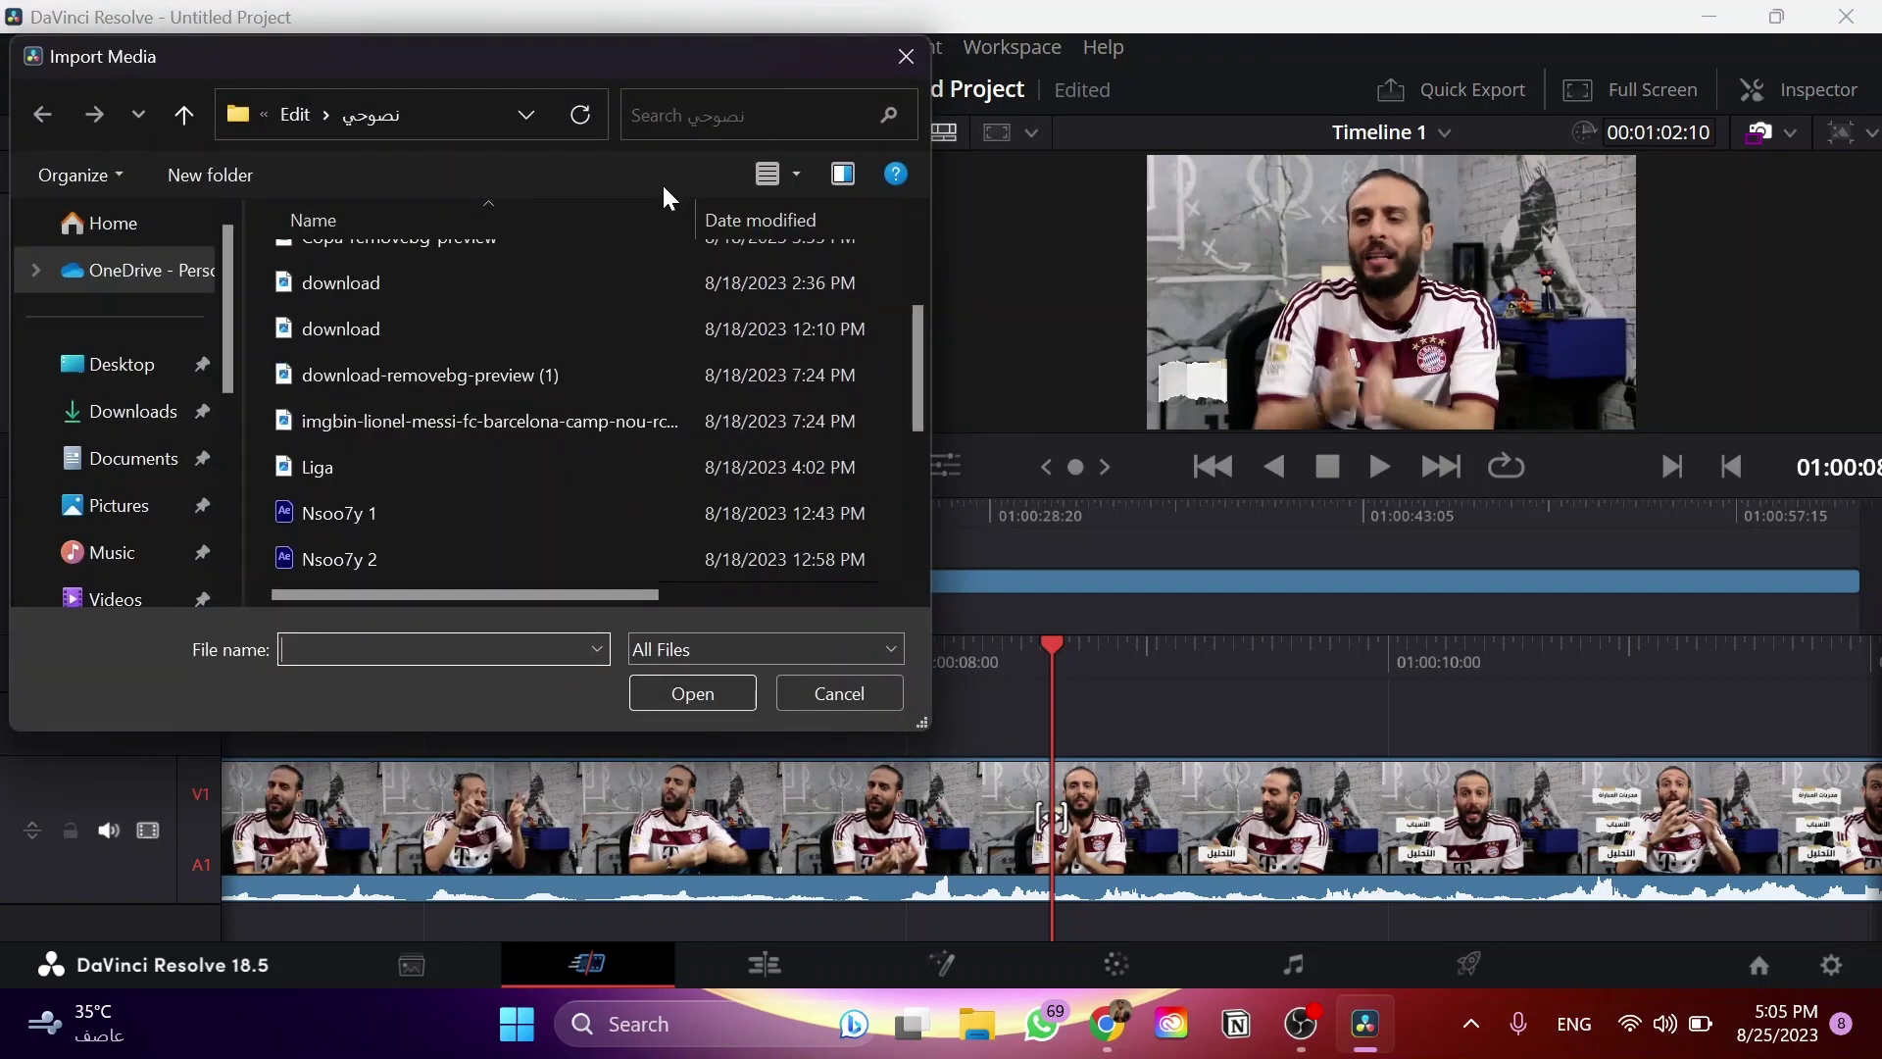
double_click(583, 427)
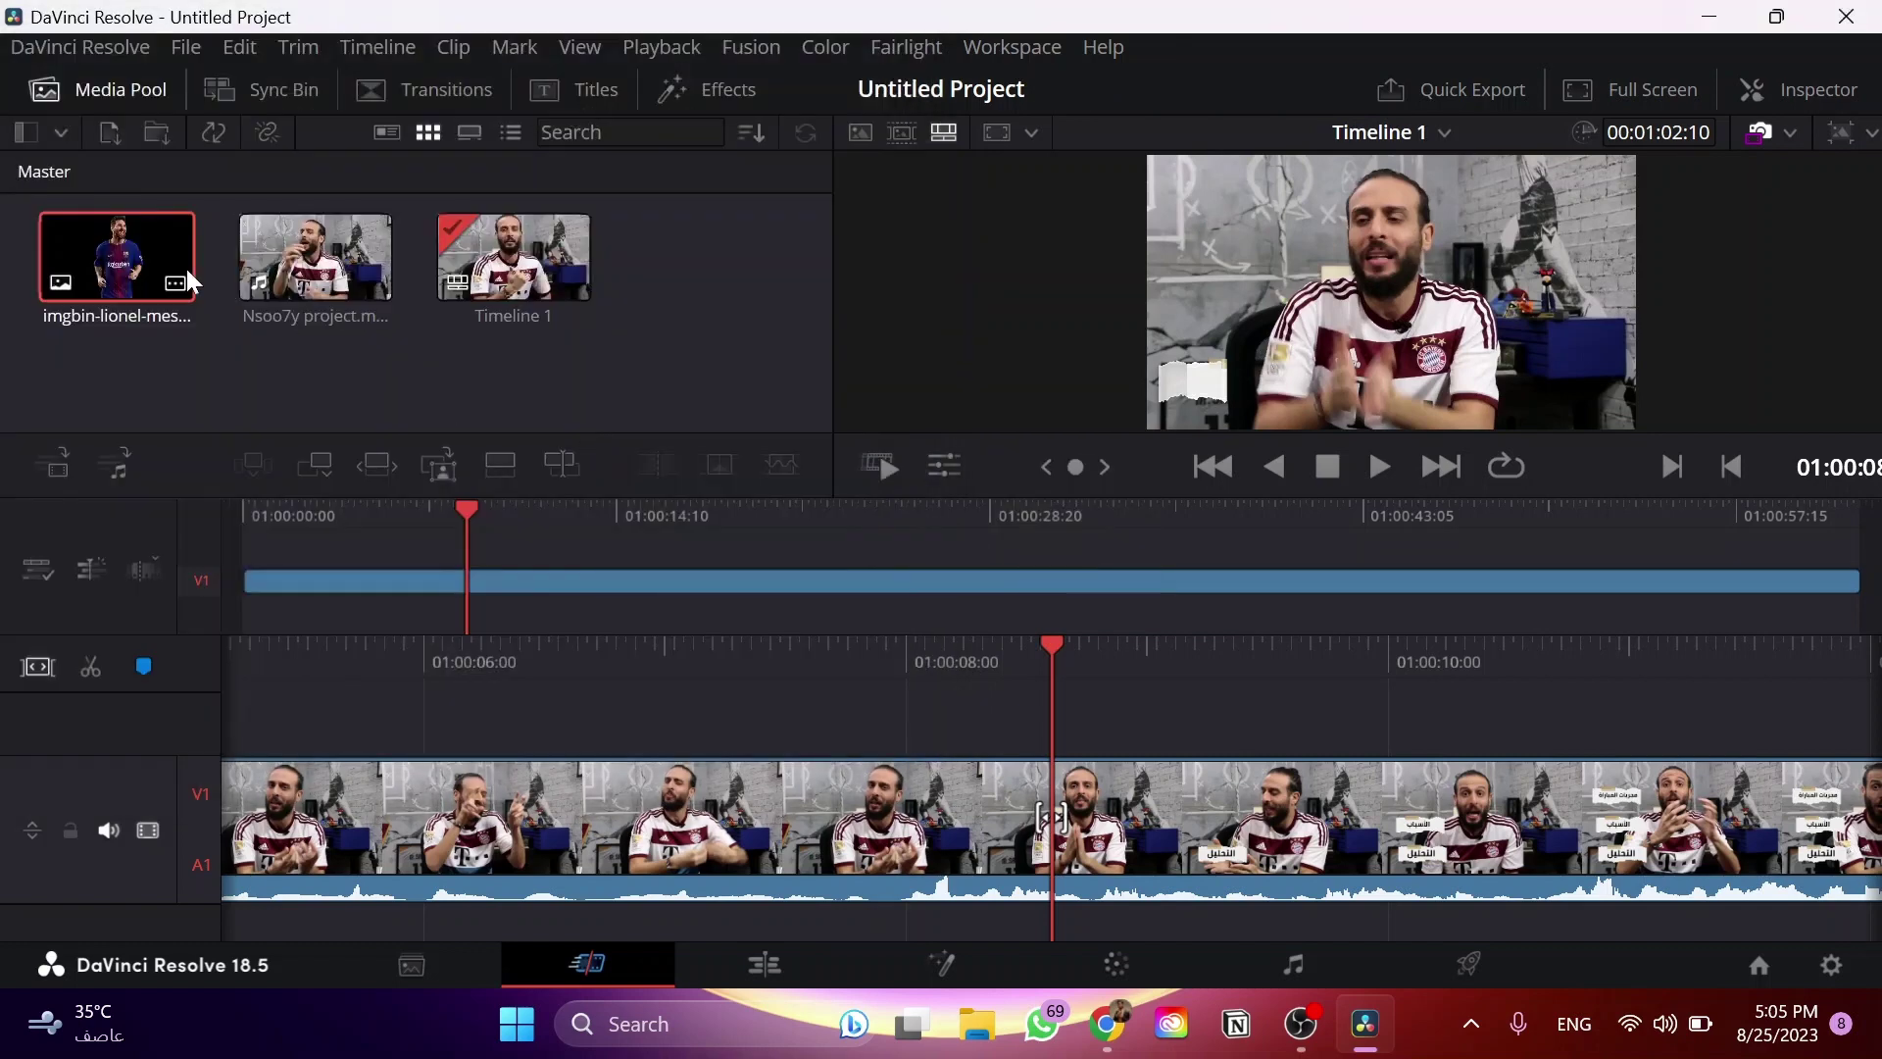
left_click_drag(132, 233, 894, 657)
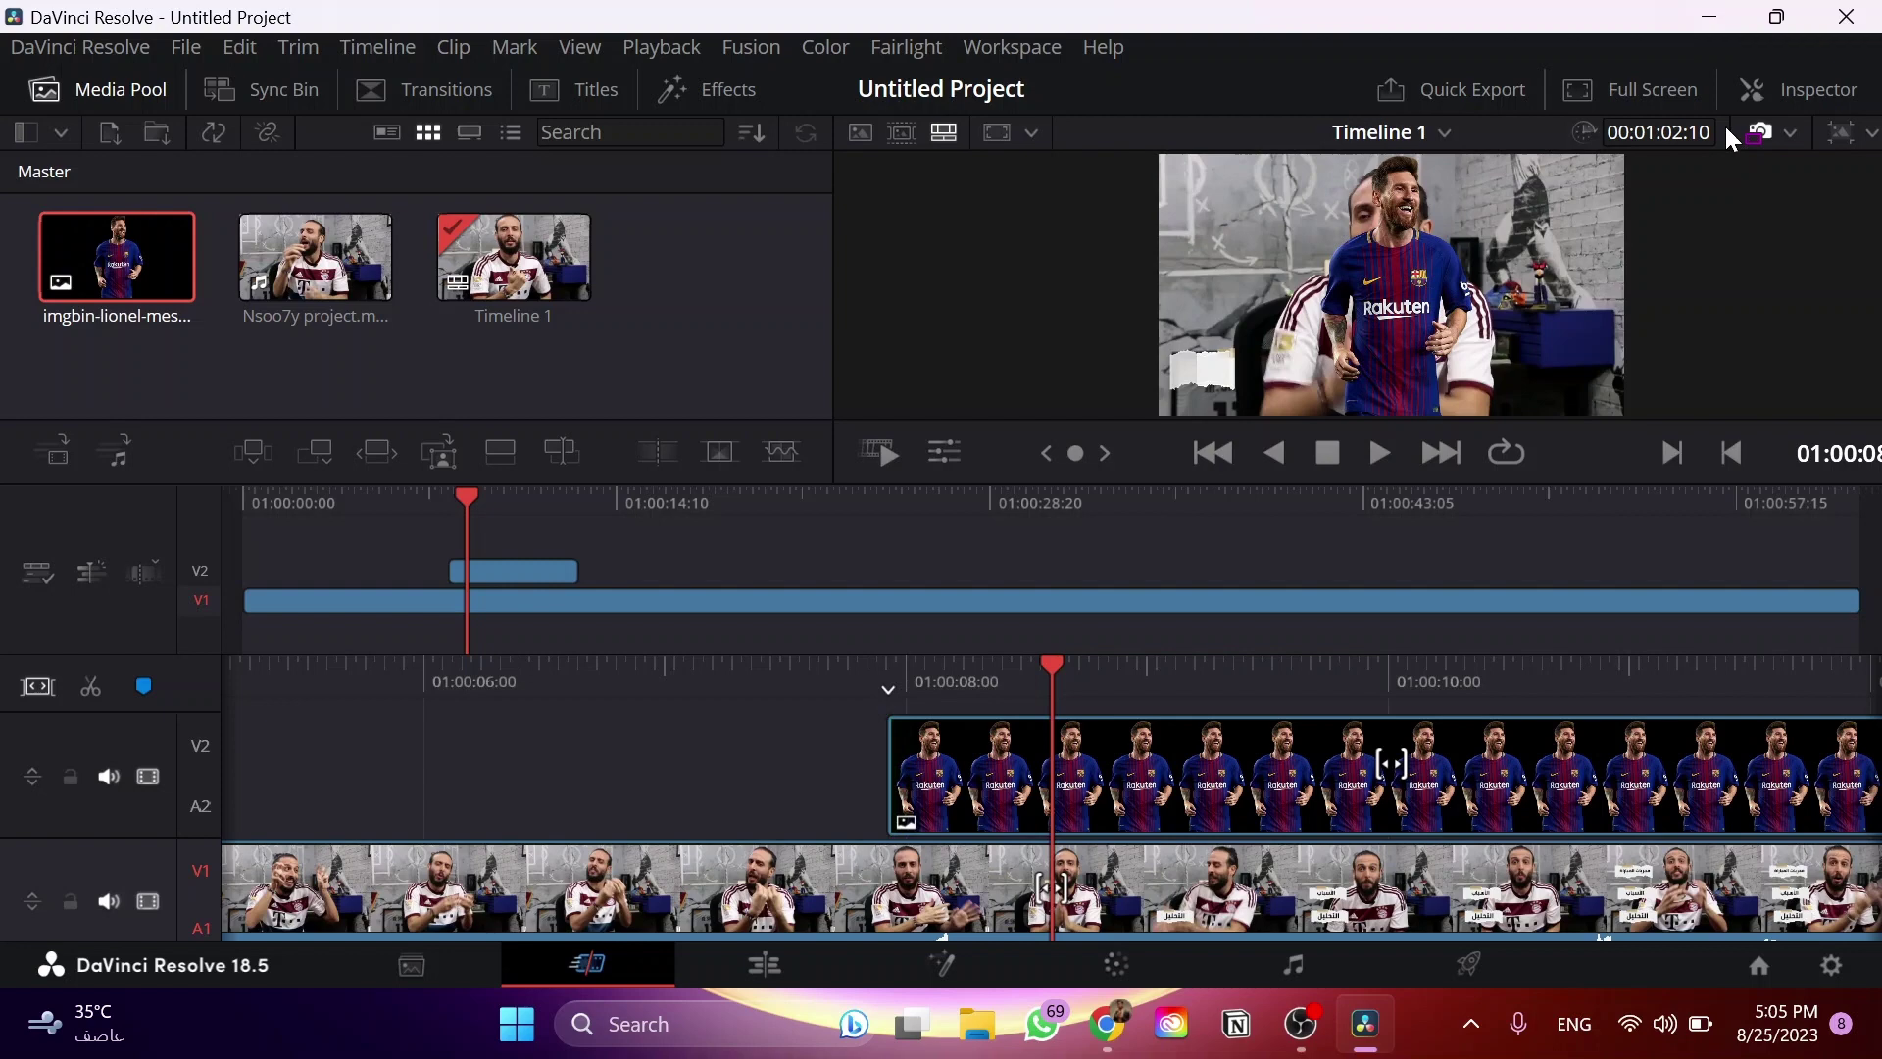
Step: Set the Messi cutout's Zoom to 0.530 and Position to X -2114, Y -285
left_click(1789, 101)
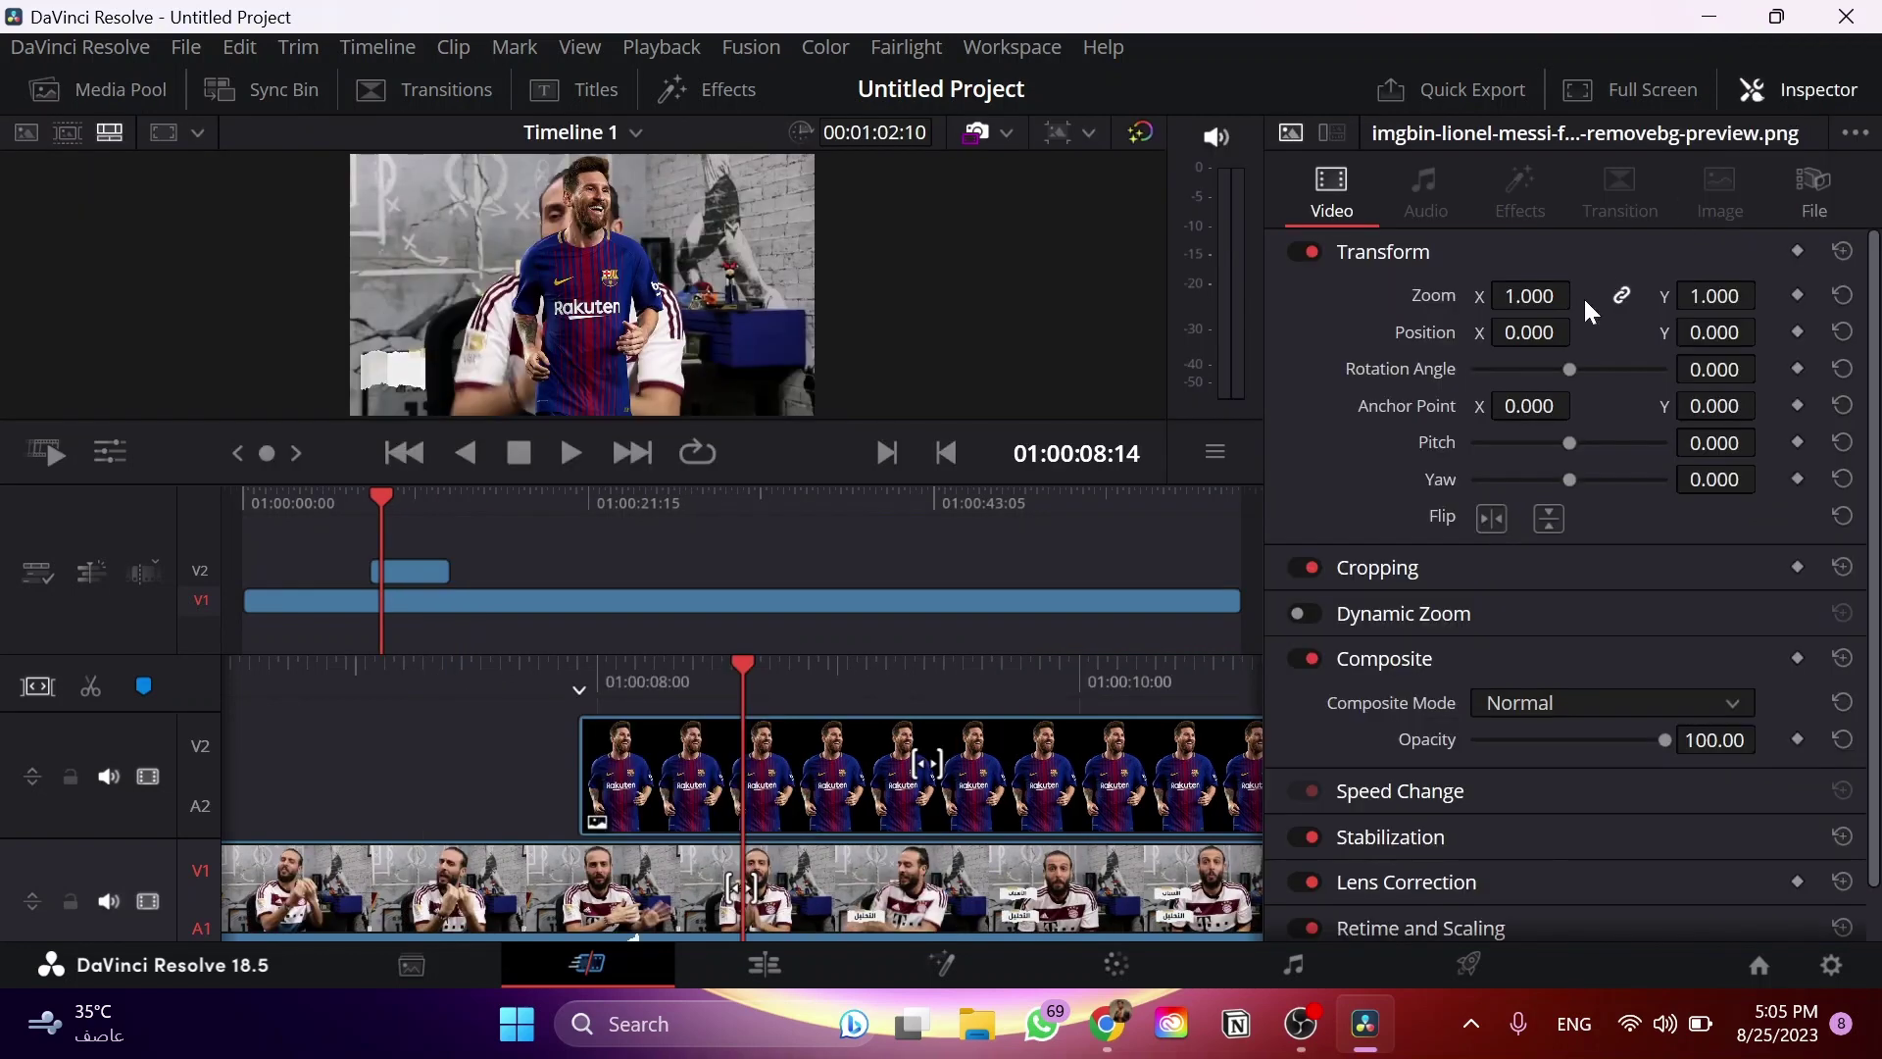
left_click_drag(1529, 332, 1457, 333)
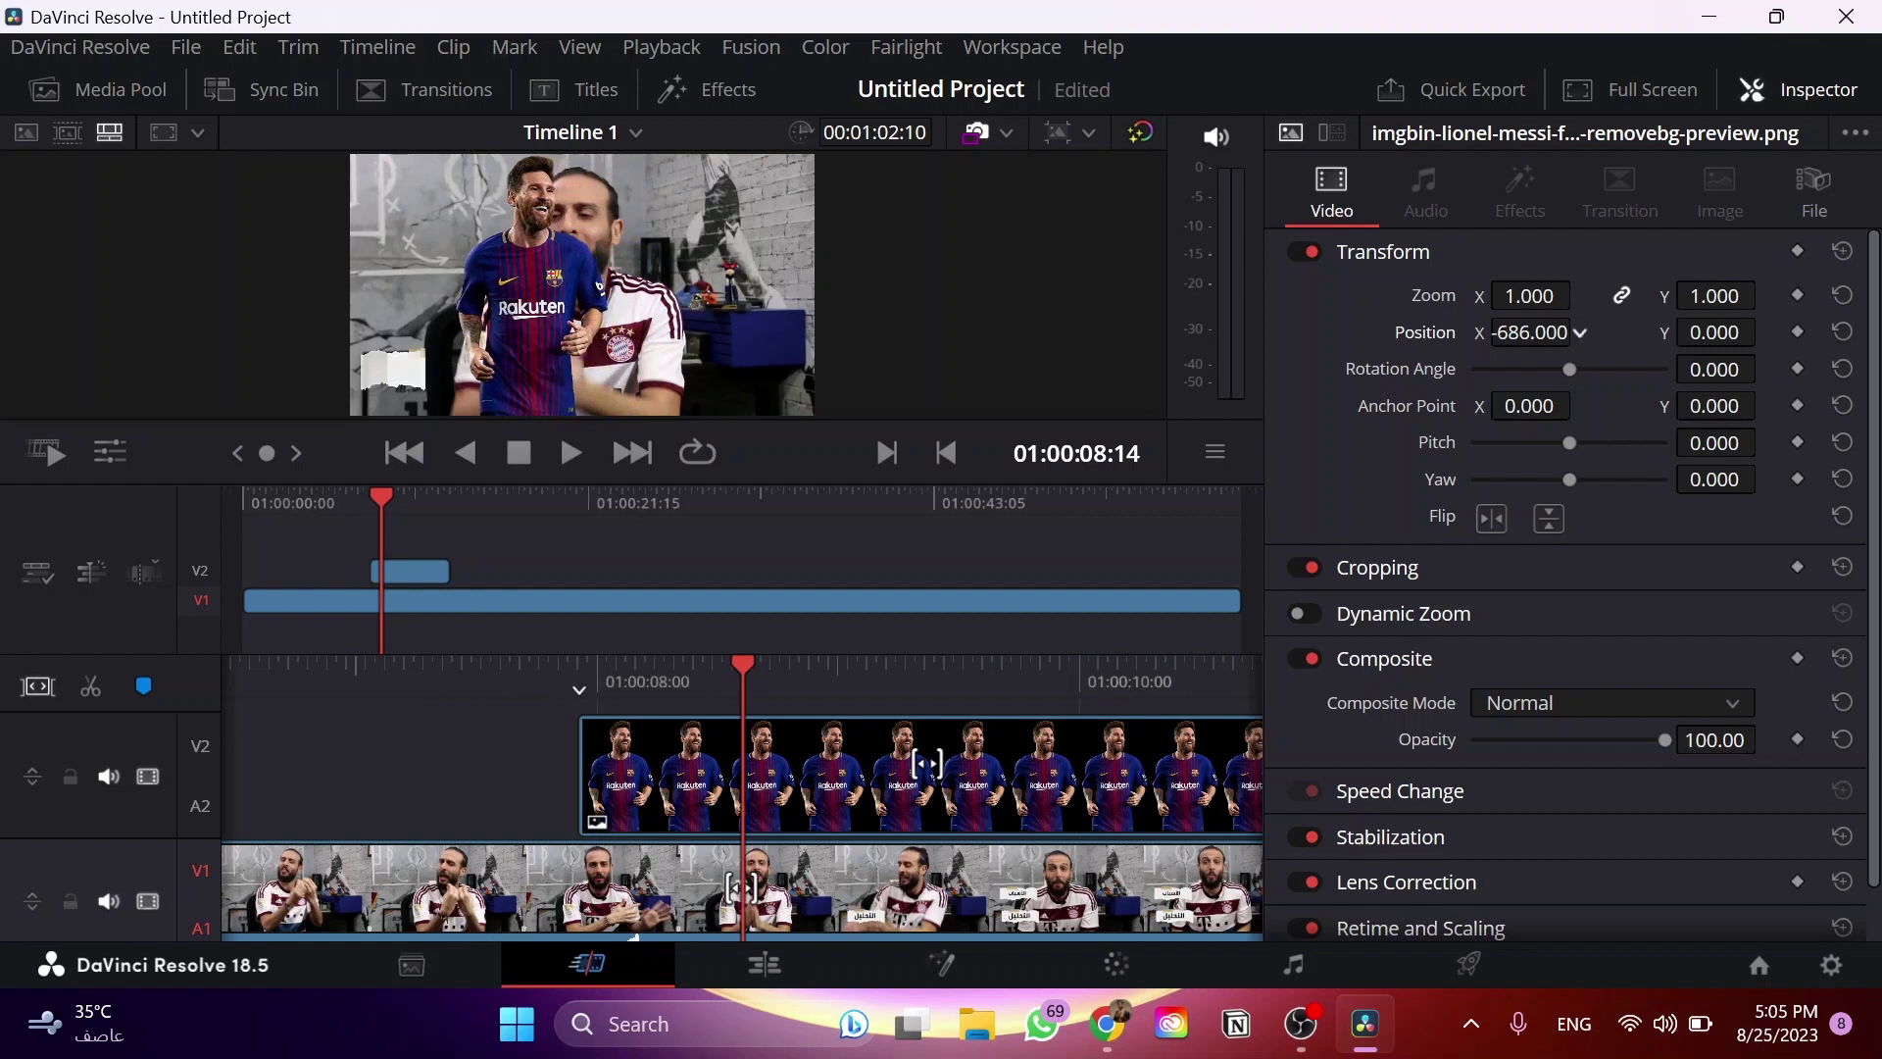
left_click_drag(1578, 332, 1619, 333)
left_click_drag(1524, 296, 1579, 296)
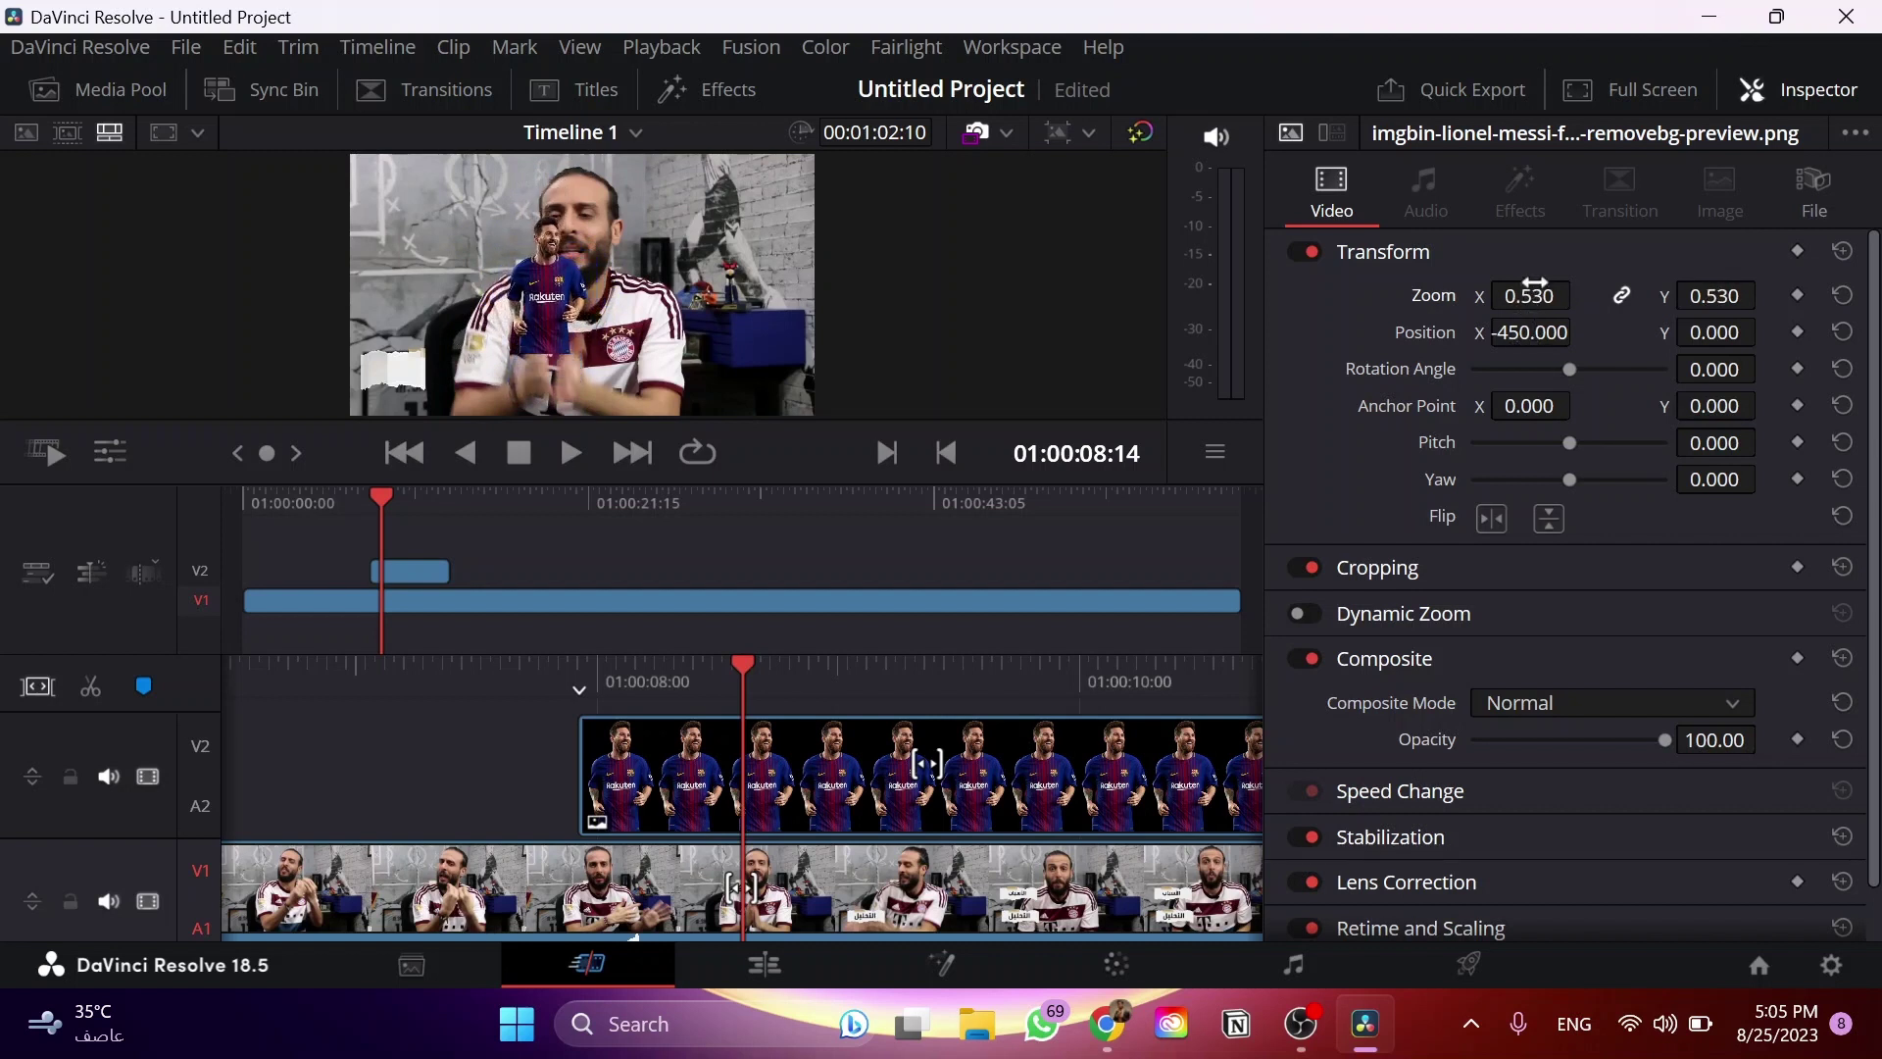
mouse_move(1530, 332)
left_mouse_down()
mouse_move(1470, 335)
mouse_move(1563, 336)
left_mouse_up()
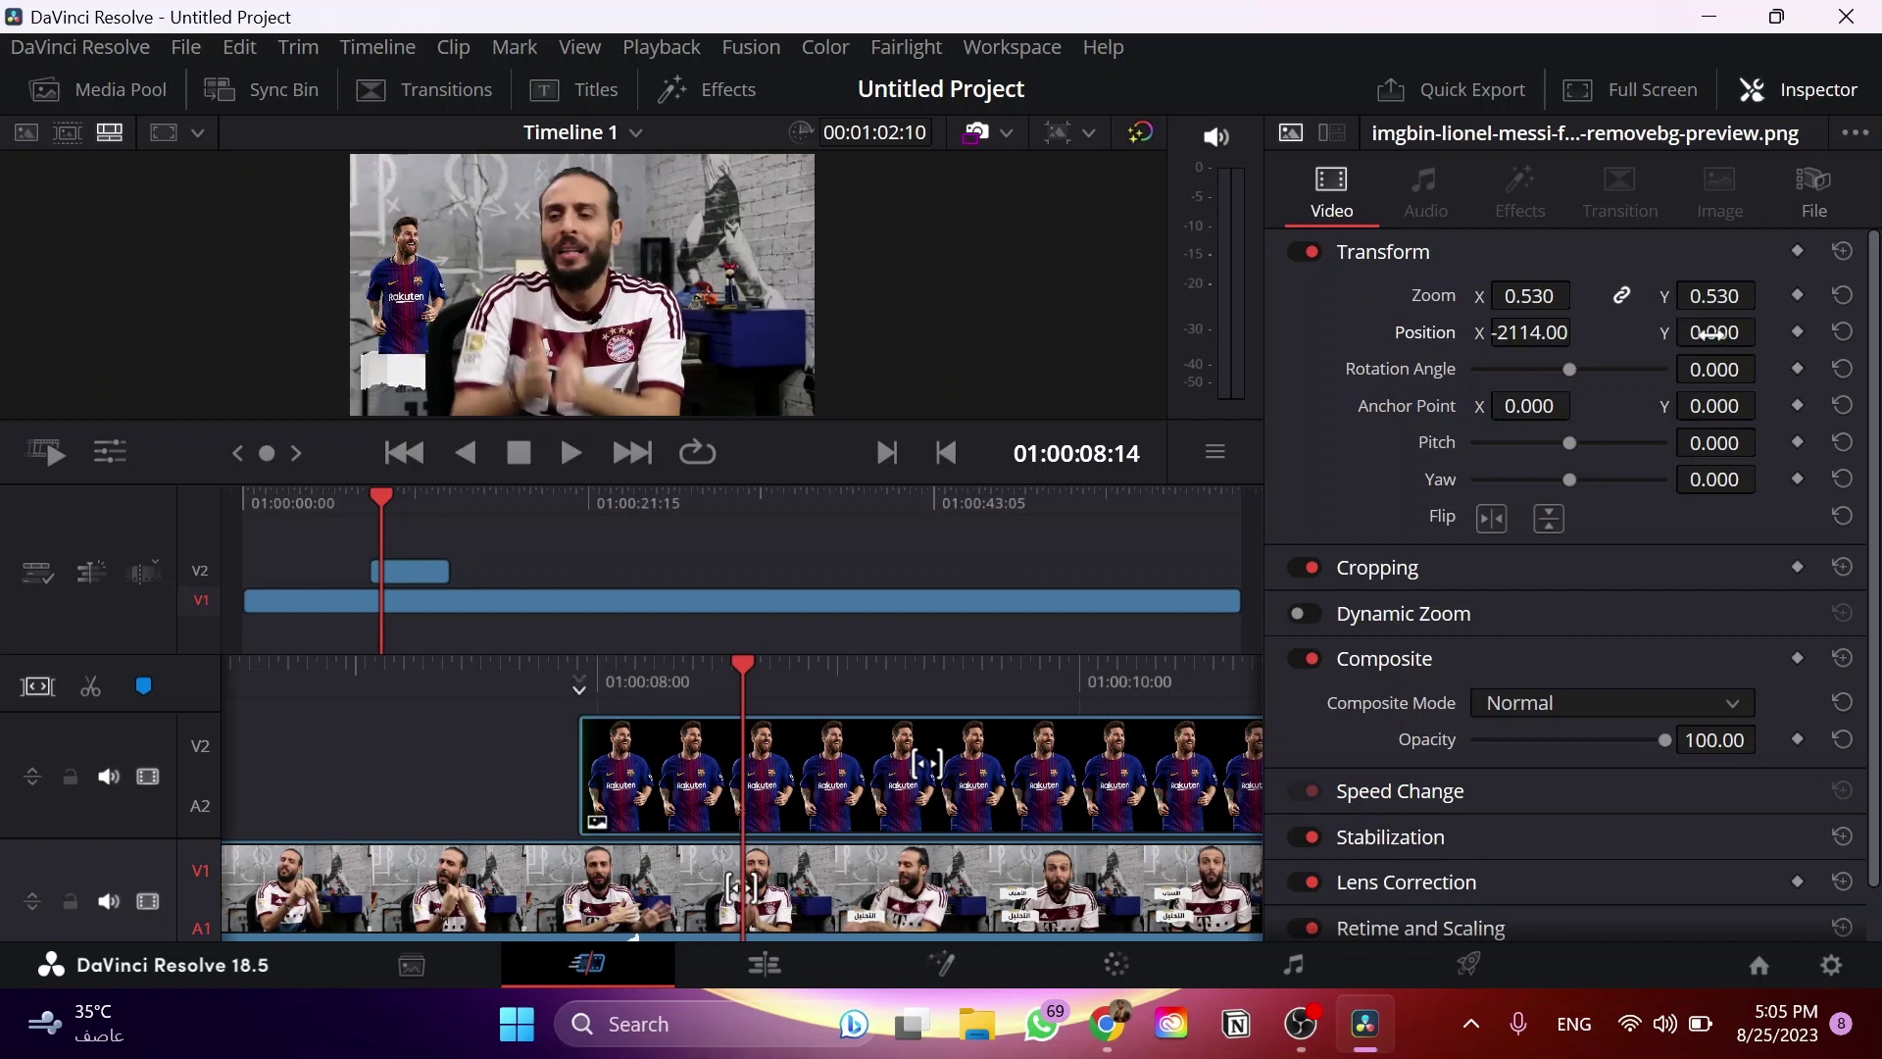
left_click_drag(1710, 333, 1673, 332)
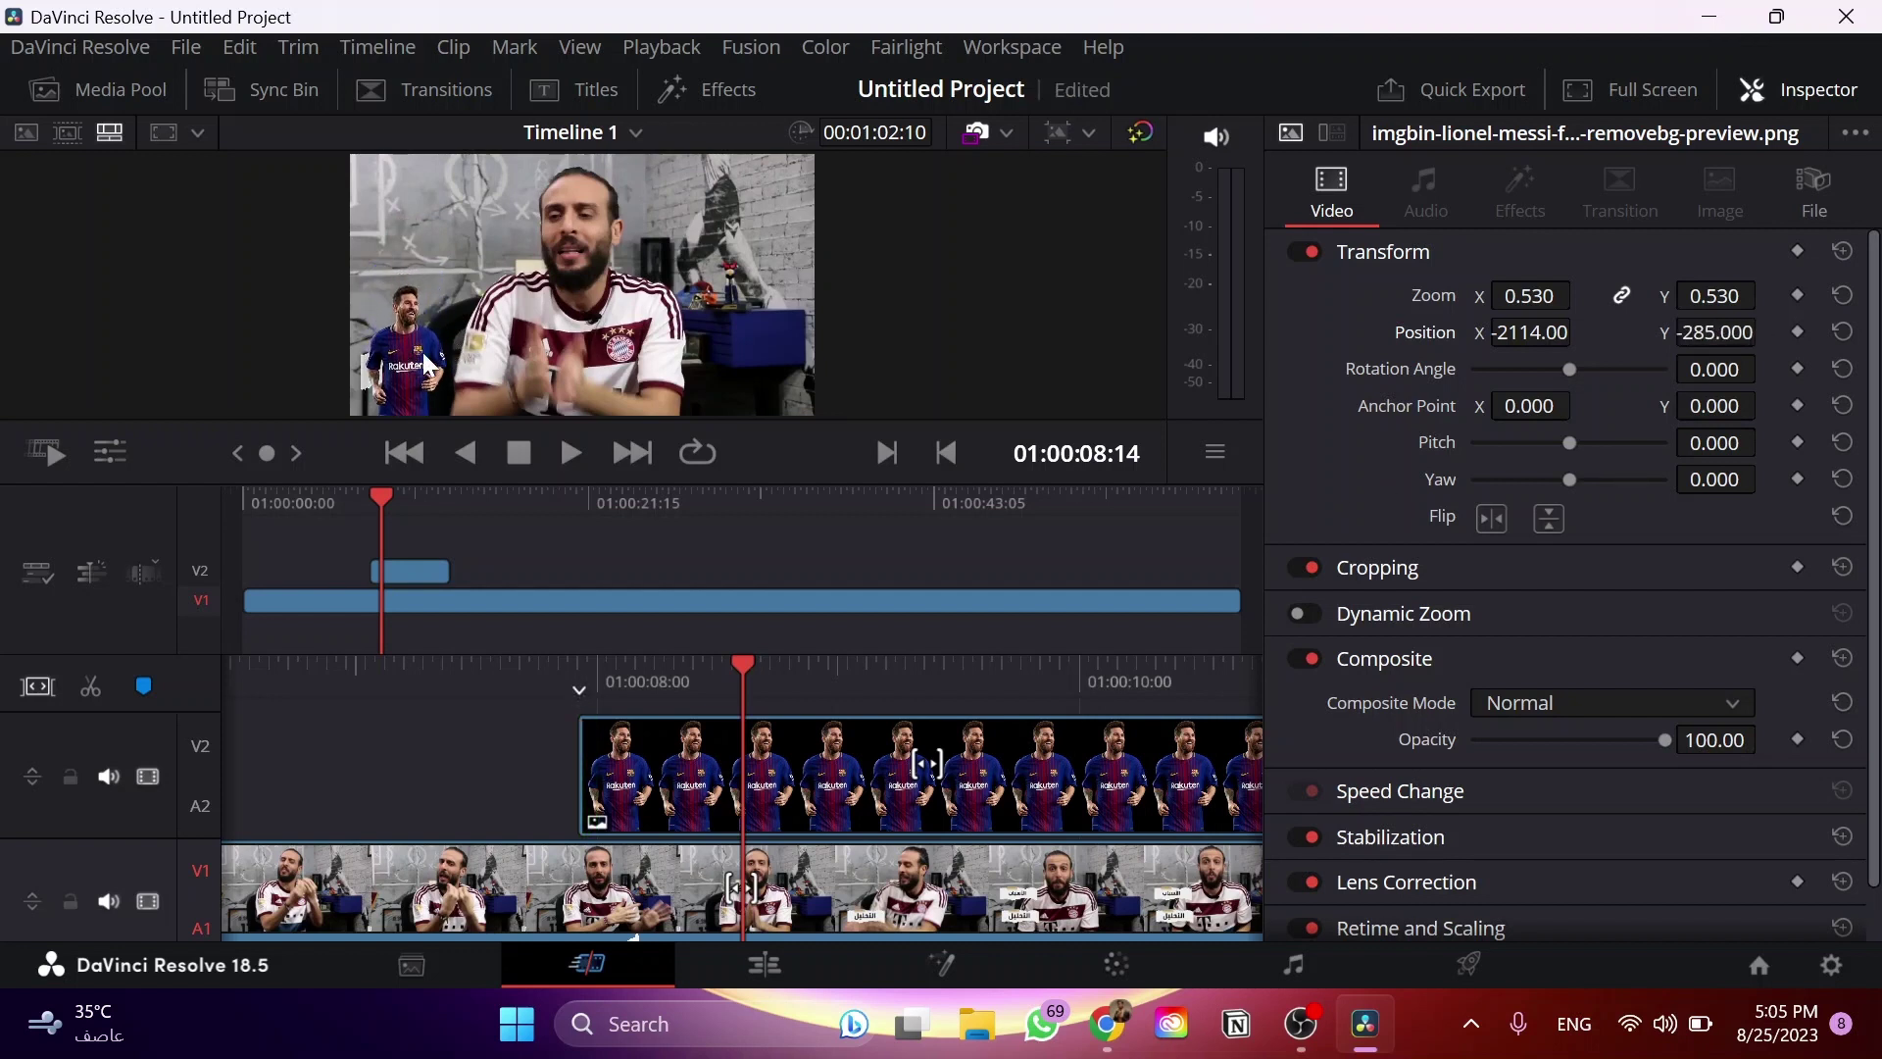
left_click(584, 771)
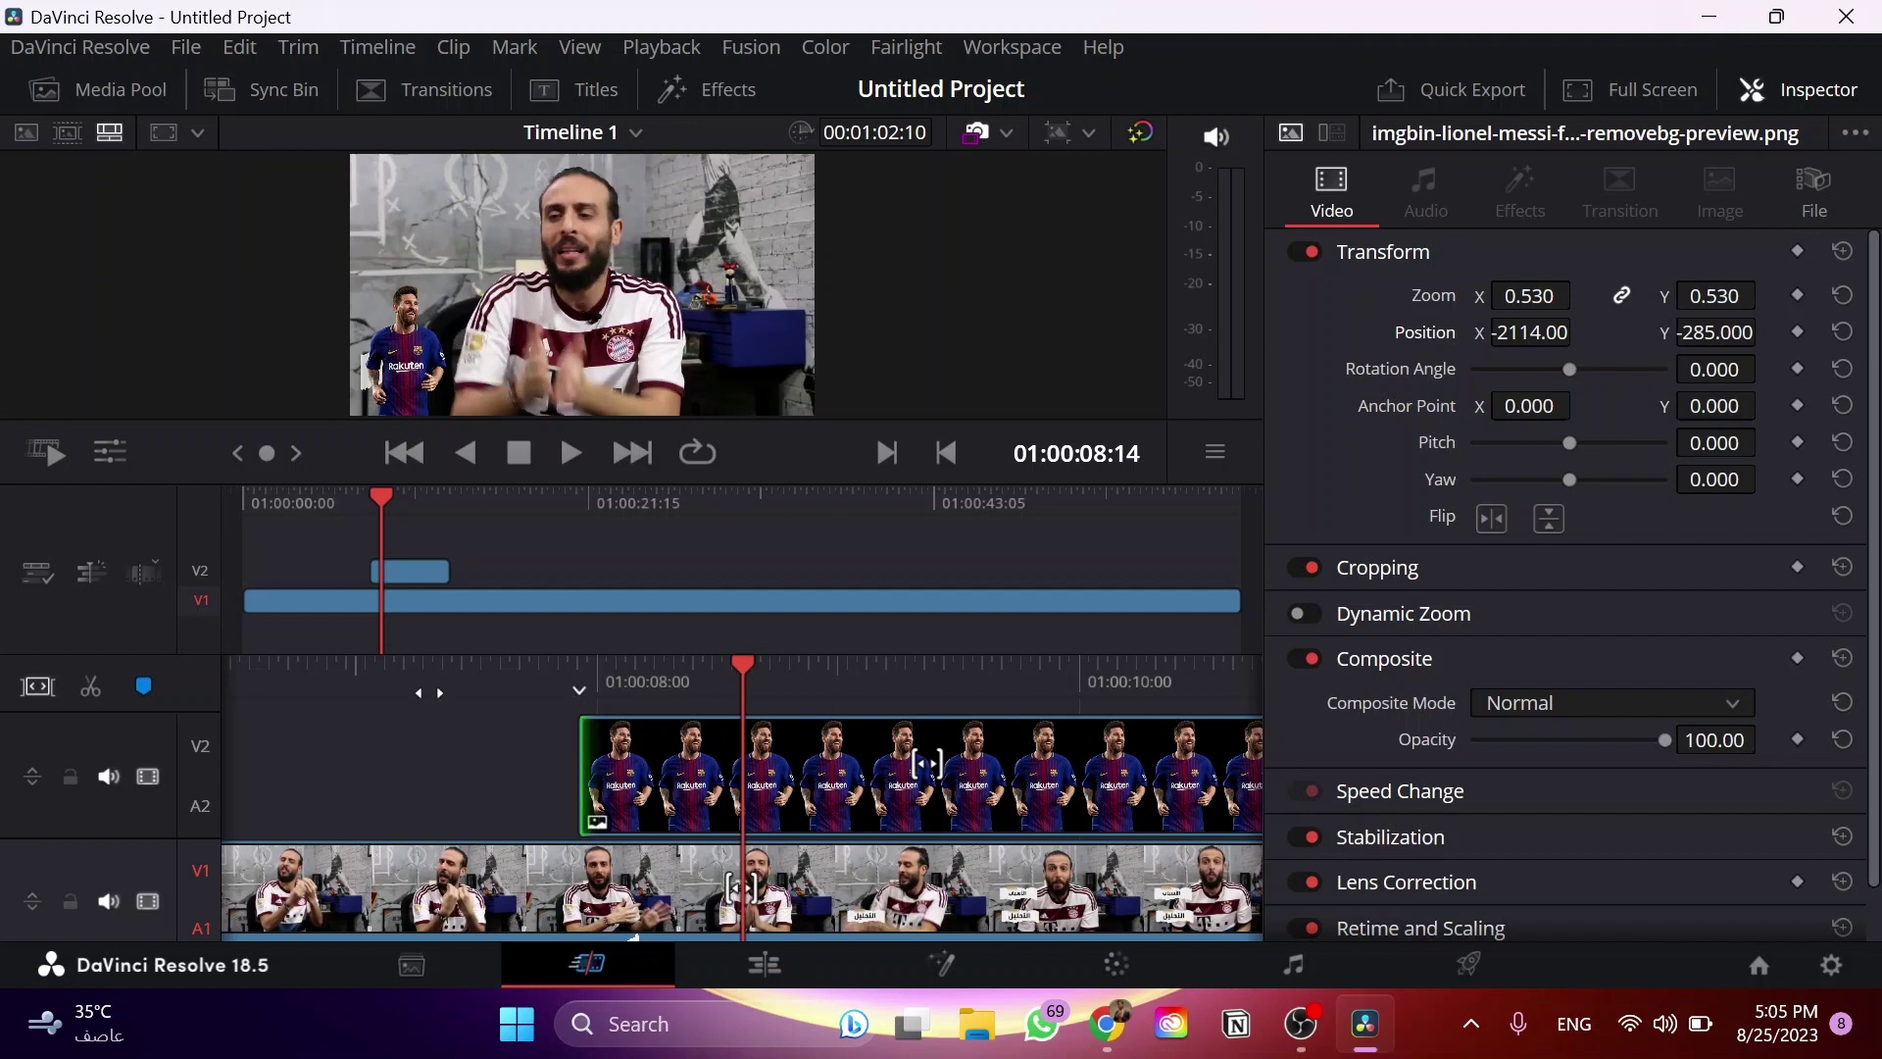